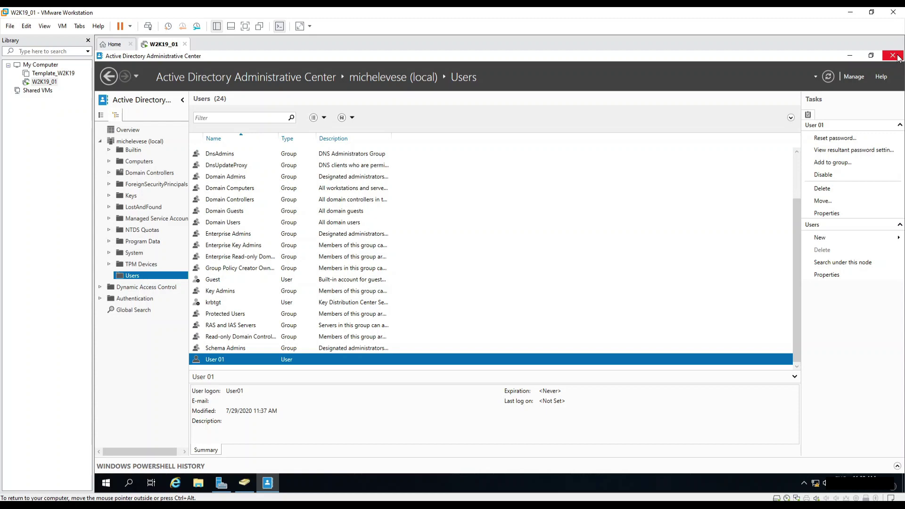
Bring Active Directory Users and Computers to the front.
{"action": "left_click", "coordinate": [244, 482]}
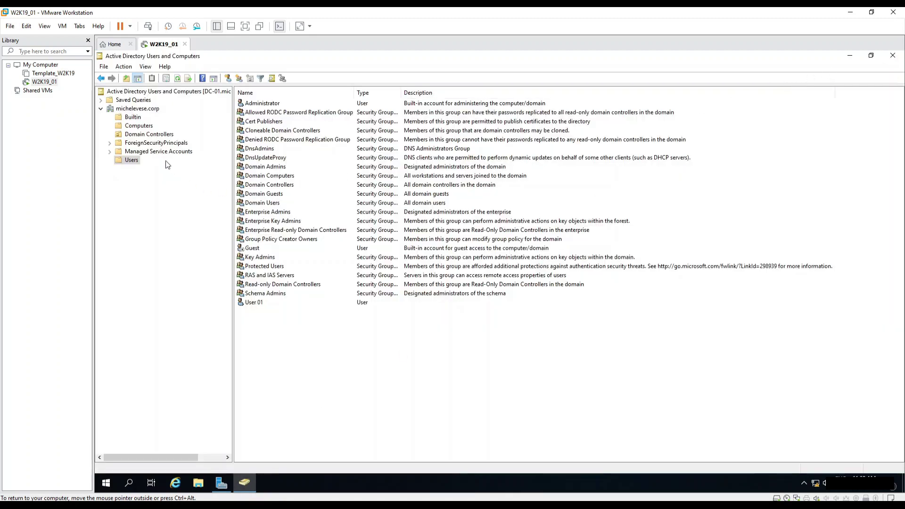
Create a new group named group01 in the Users container, keeping Global/Security.
{"action": "left_click", "coordinate": [258, 303]}
{"action": "right_click", "coordinate": [257, 326]}
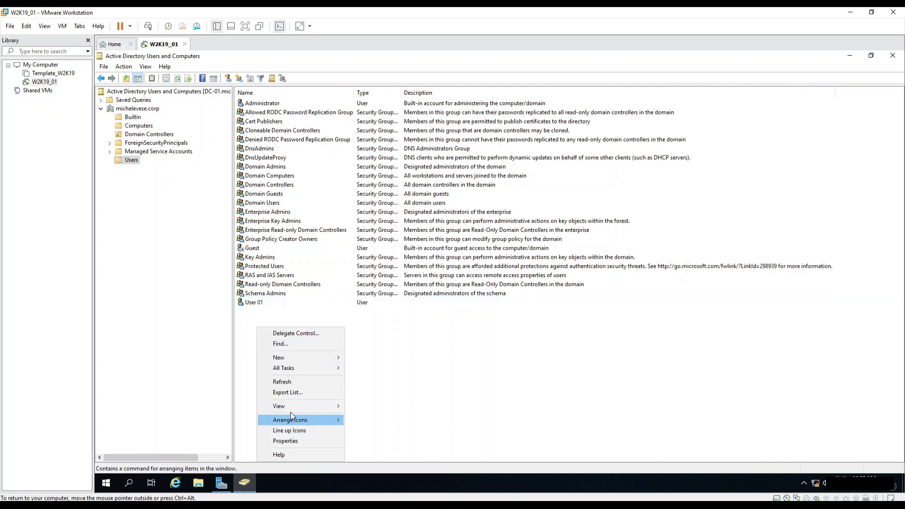
{"action": "mouse_move", "coordinate": [325, 358]}
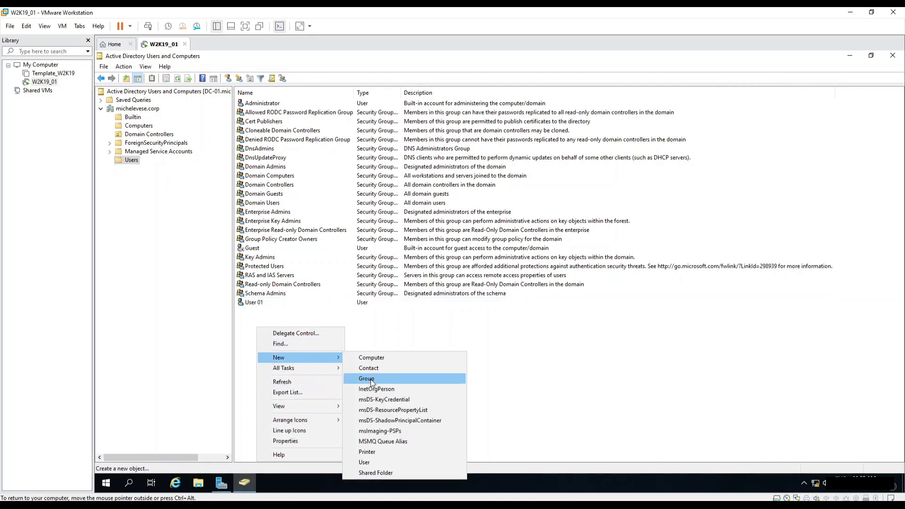
{"action": "left_click", "coordinate": [372, 379]}
{"action": "type", "text": "group"}
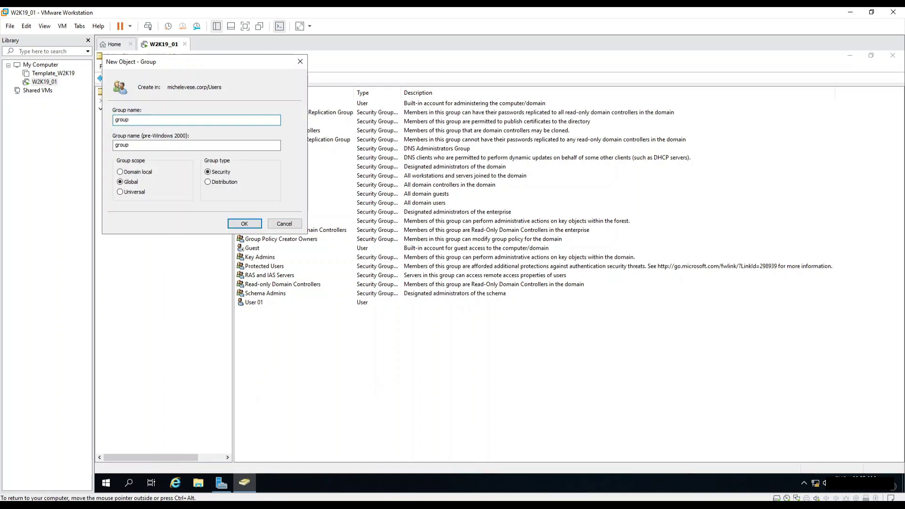
{"action": "type", "text": "01"}
{"action": "left_click", "coordinate": [244, 224]}
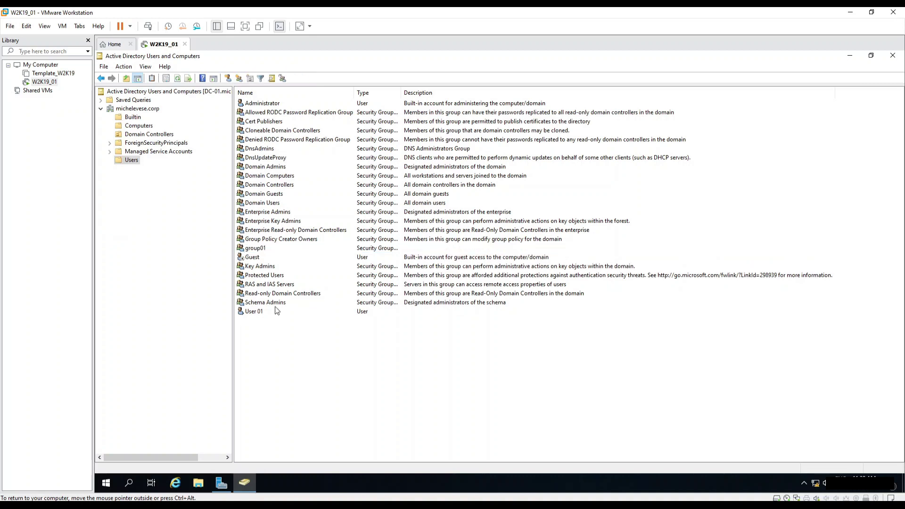
Add User 01 to group01's Members list and save the group properties.
{"action": "double_click", "coordinate": [263, 248]}
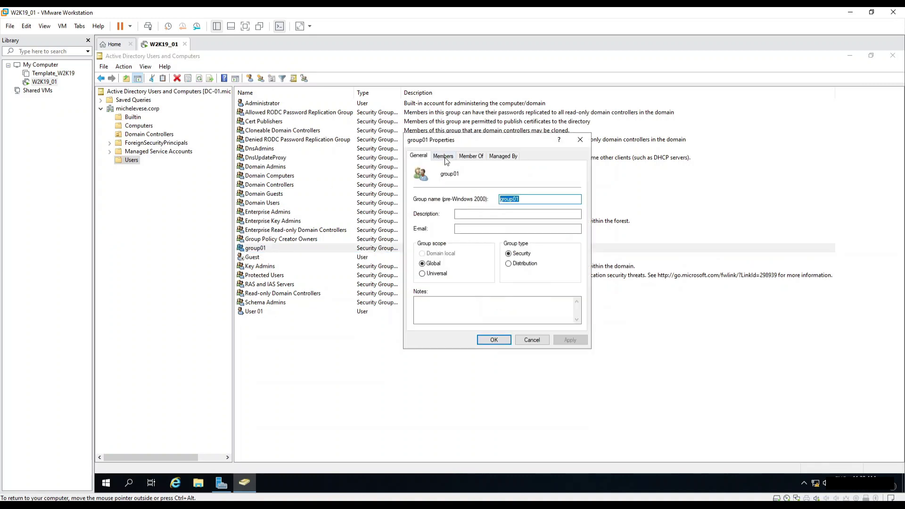
{"action": "left_click", "coordinate": [445, 157]}
{"action": "left_click", "coordinate": [430, 312]}
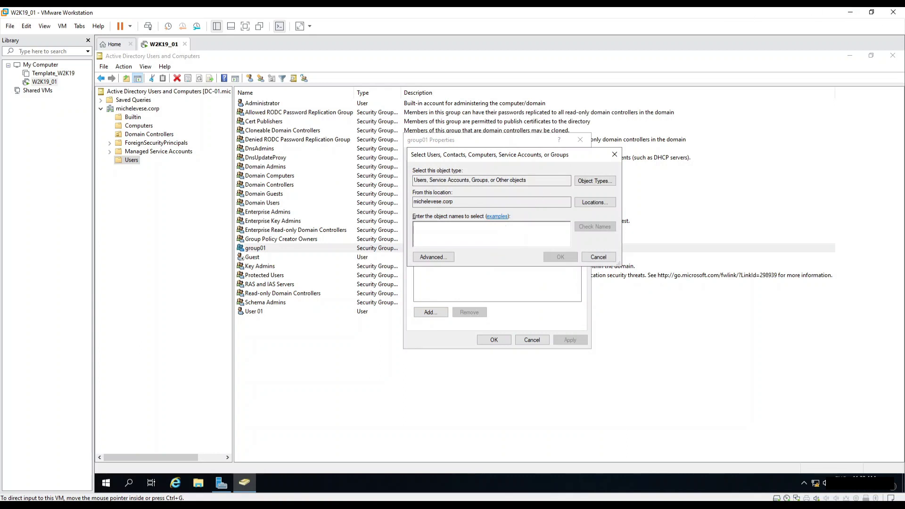
{"action": "type", "text": "user"}
{"action": "key", "text": "Return"}
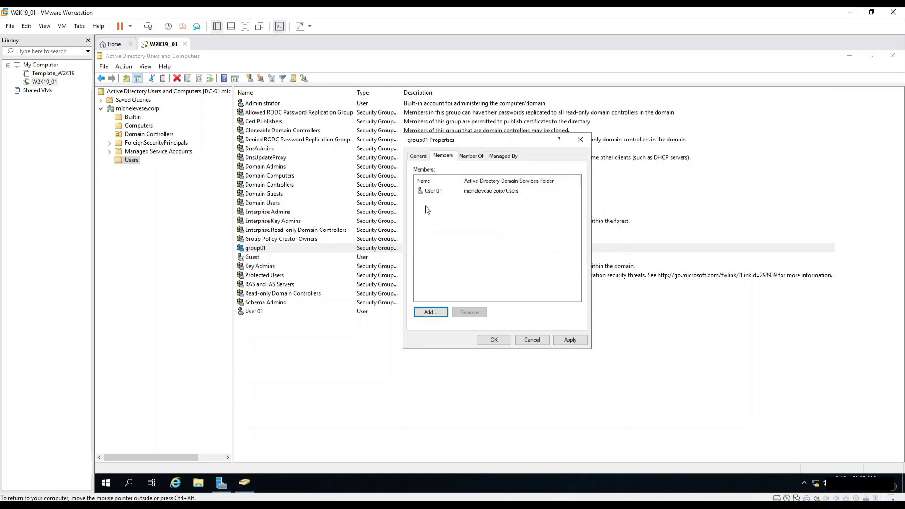
{"action": "left_click", "coordinate": [531, 339]}
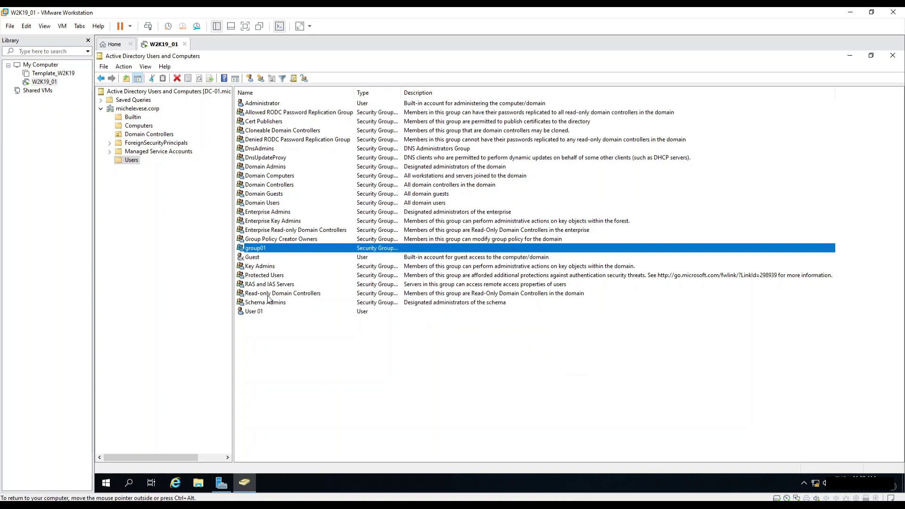
Add group01 to User 01's Member Of list alongside Domain Users and save.
{"action": "double_click", "coordinate": [260, 312]}
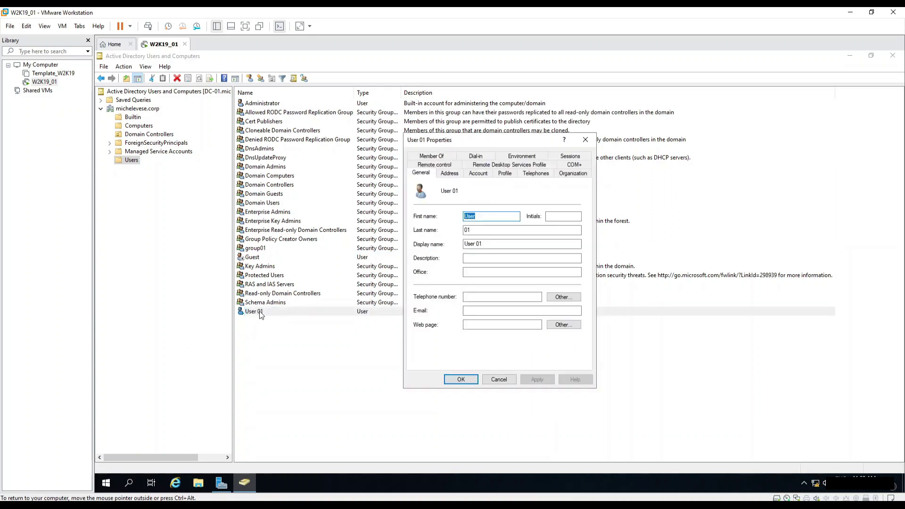
{"action": "left_click", "coordinate": [450, 158]}
{"action": "left_click", "coordinate": [428, 290]}
{"action": "type", "text": "gr"}
{"action": "key", "text": "Return"}
{"action": "left_click", "coordinate": [471, 239]}
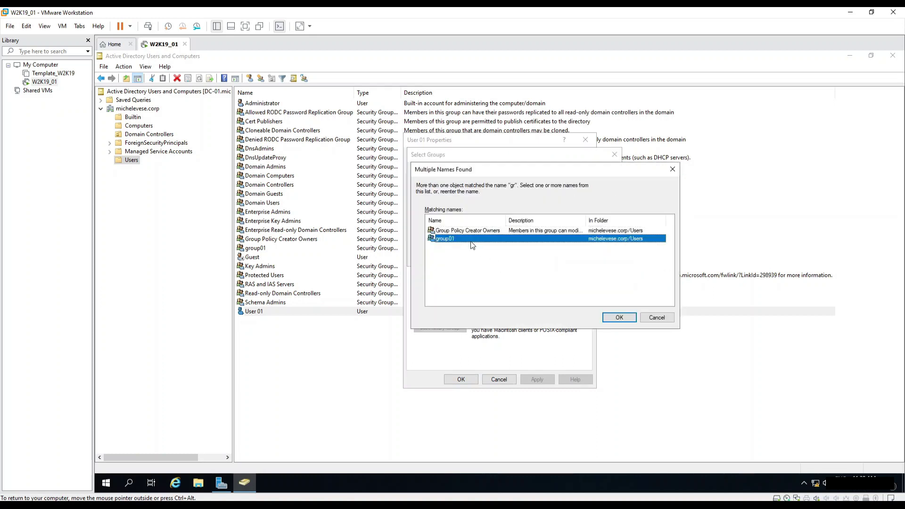
{"action": "left_click", "coordinate": [619, 317]}
{"action": "left_click", "coordinate": [557, 257]}
{"action": "left_click", "coordinate": [428, 216]}
{"action": "left_click", "coordinate": [430, 208]}
{"action": "left_click", "coordinate": [431, 216]}
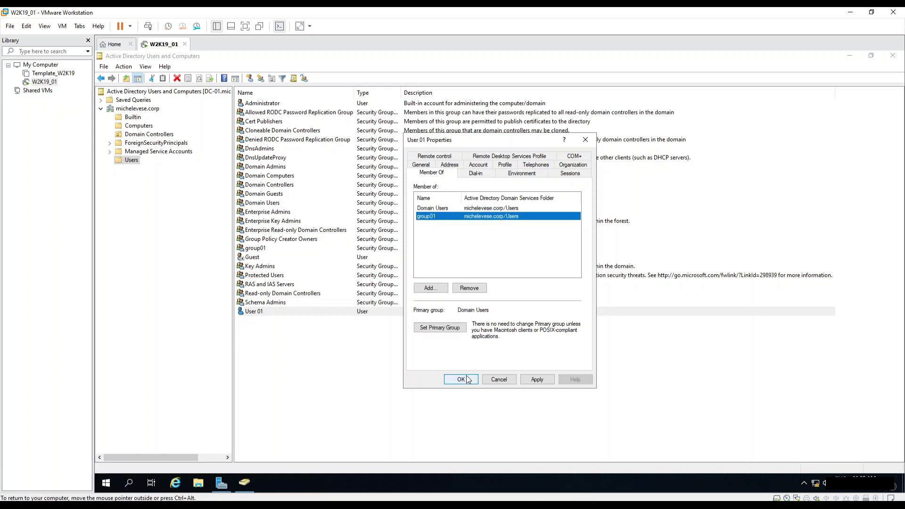
{"action": "left_click", "coordinate": [461, 379]}
{"action": "left_click", "coordinate": [465, 377]}
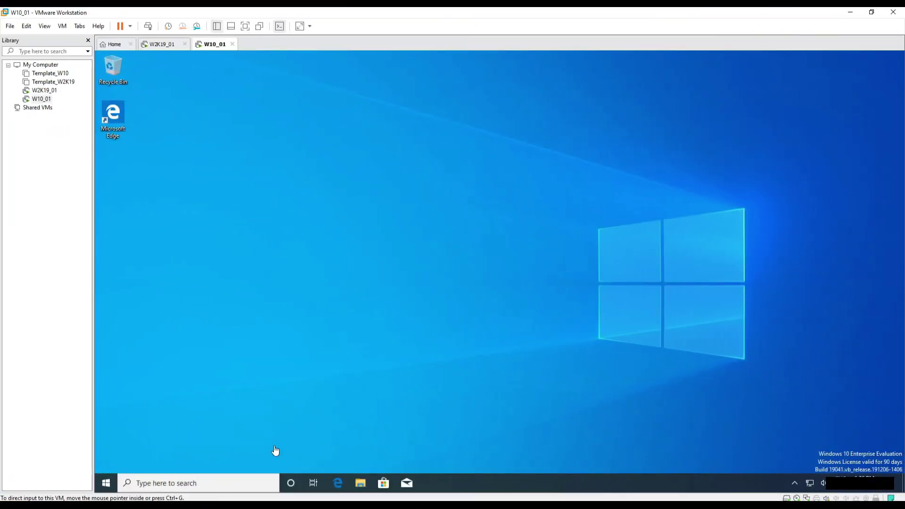
Open This PC's system properties from the Start search.
{"action": "left_click", "coordinate": [106, 482]}
{"action": "type", "text": "pc"}
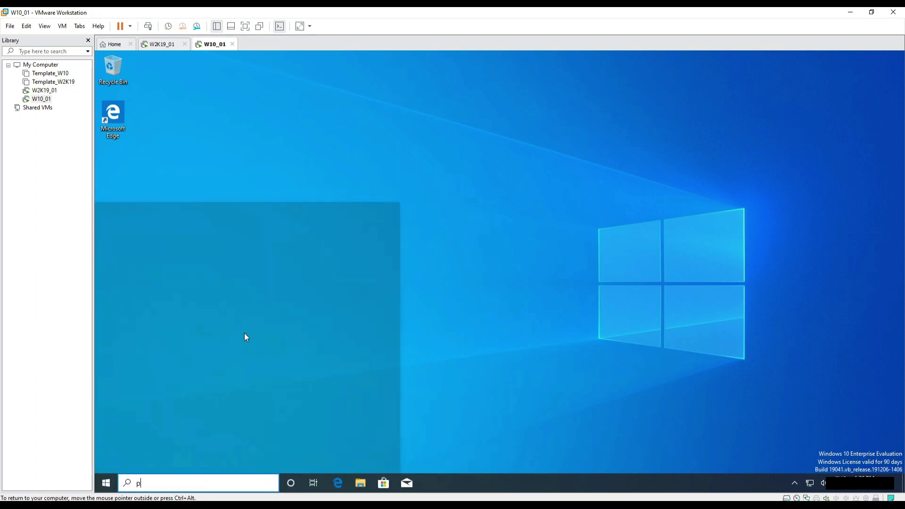
{"action": "right_click", "coordinate": [162, 225]}
{"action": "left_click", "coordinate": [192, 310]}
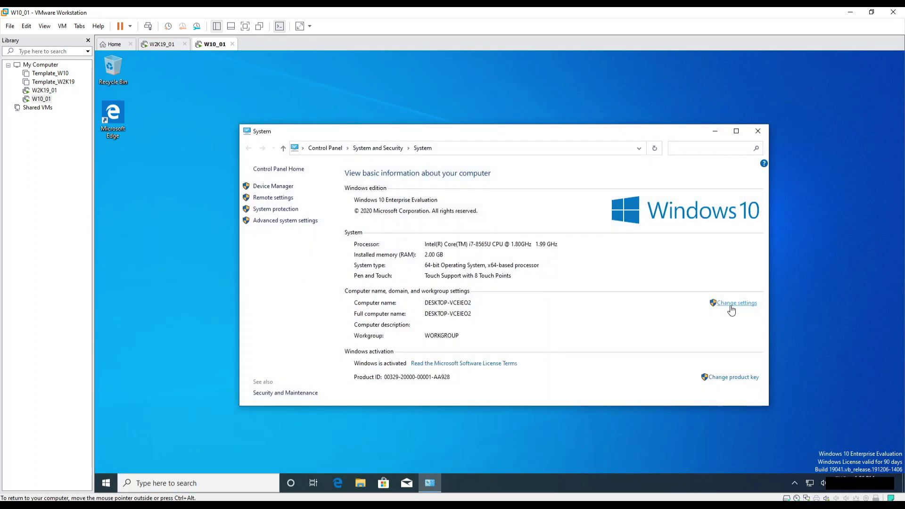
Enter W10_01 as the new computer name in Computer Name/Domain Changes.
{"action": "left_click", "coordinate": [731, 309]}
{"action": "left_click", "coordinate": [305, 240]}
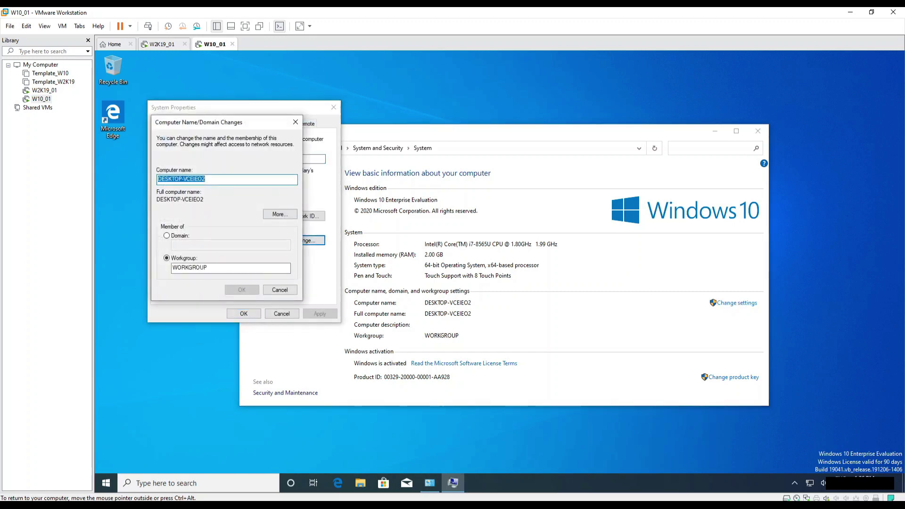
{"action": "type", "text": "W10_01"}
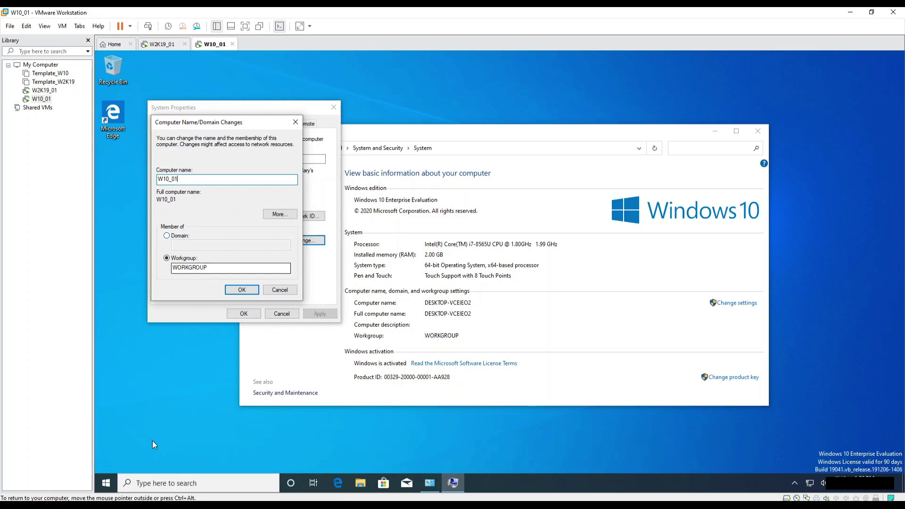
{"action": "type", "text": "cmd"}
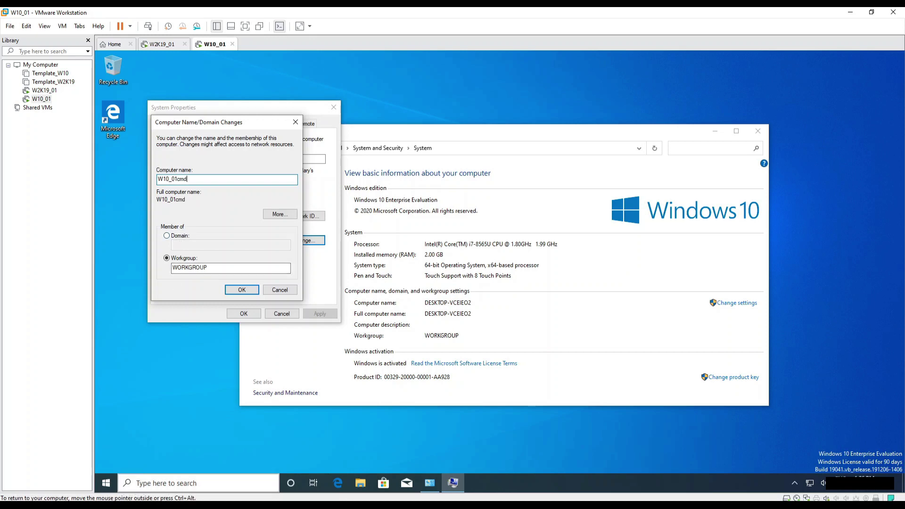
{"action": "key", "text": "super"}
In Command Prompt, run ipconfig and ipconfig /all, then ping michelevese.corp.
{"action": "type", "text": "cmd"}
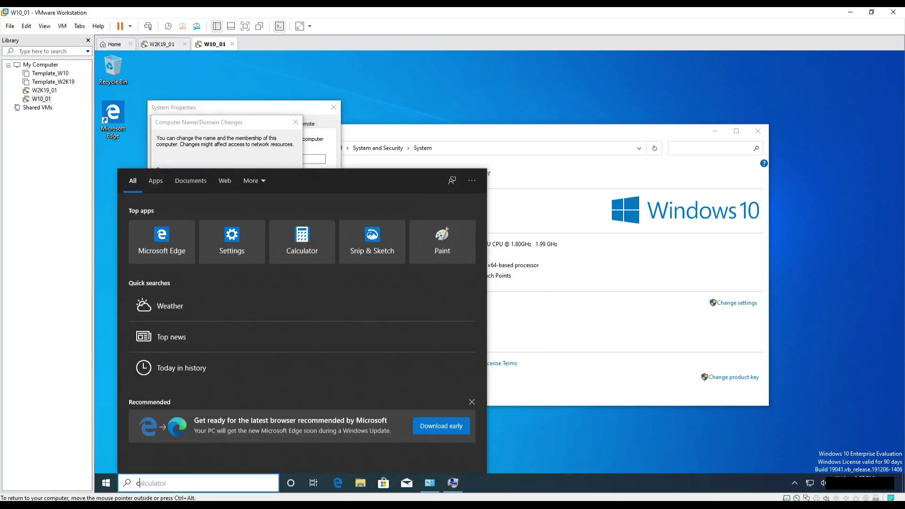
{"action": "key", "text": "Return"}
{"action": "type", "text": "ipconfig"}
{"action": "key", "text": "Return"}
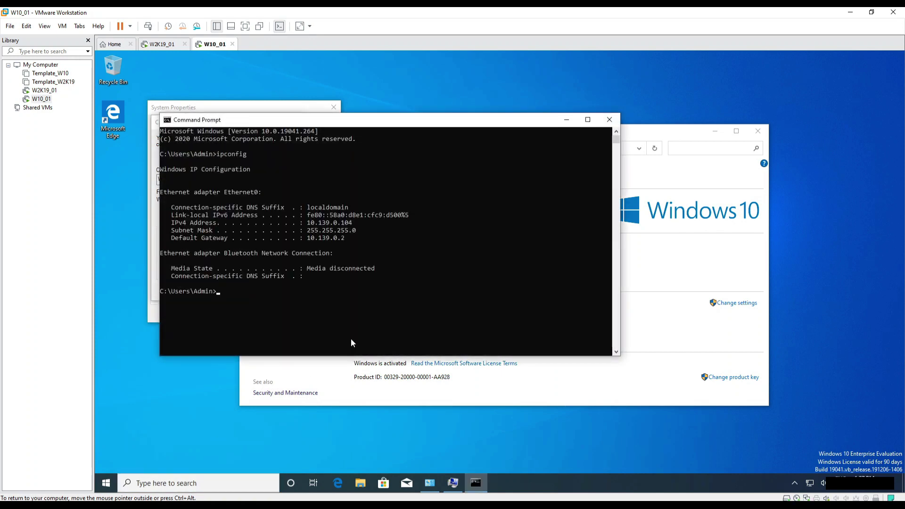
{"action": "left_click", "coordinate": [279, 301]}
{"action": "type", "text": "ipconfig /all"}
{"action": "key", "text": "Return"}
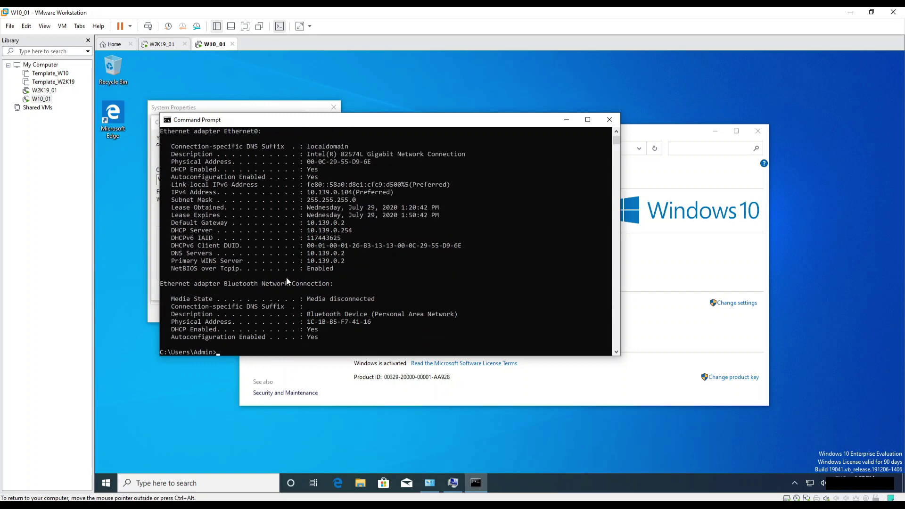
{"action": "left_click", "coordinate": [320, 231]}
{"action": "type", "text": "ping michelevese.corp"}
{"action": "key", "text": "Return"}
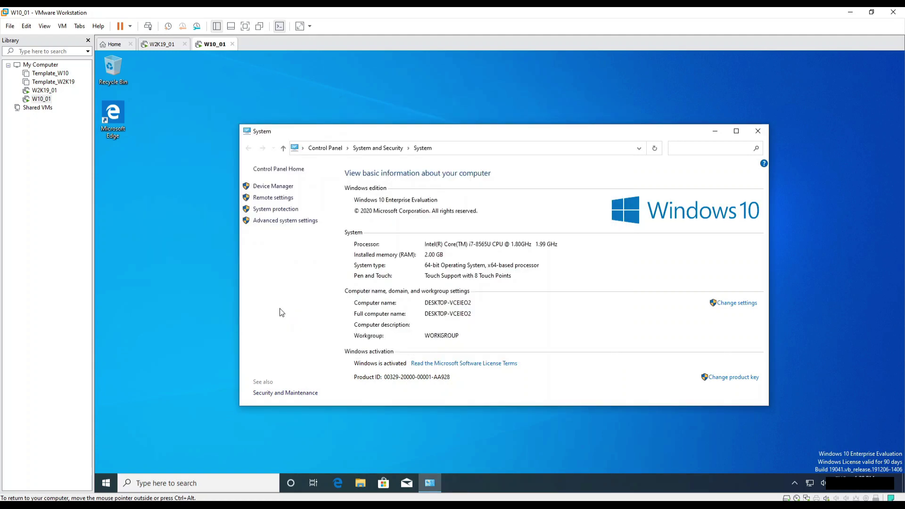
Open the Ethernet0 adapter properties from Network & Internet Ethernet settings.
{"action": "right_click", "coordinate": [812, 481]}
{"action": "left_click", "coordinate": [805, 472]}
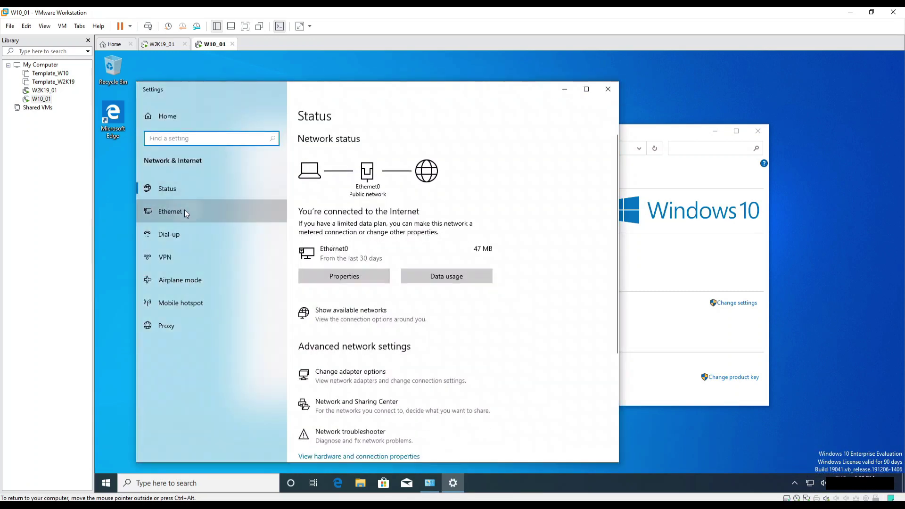
{"action": "left_click", "coordinate": [184, 210]}
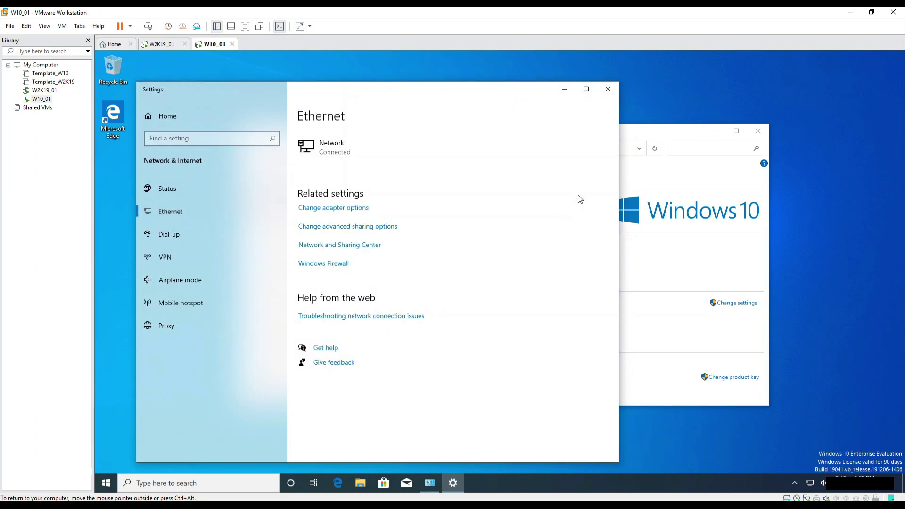
{"action": "left_click", "coordinate": [360, 214]}
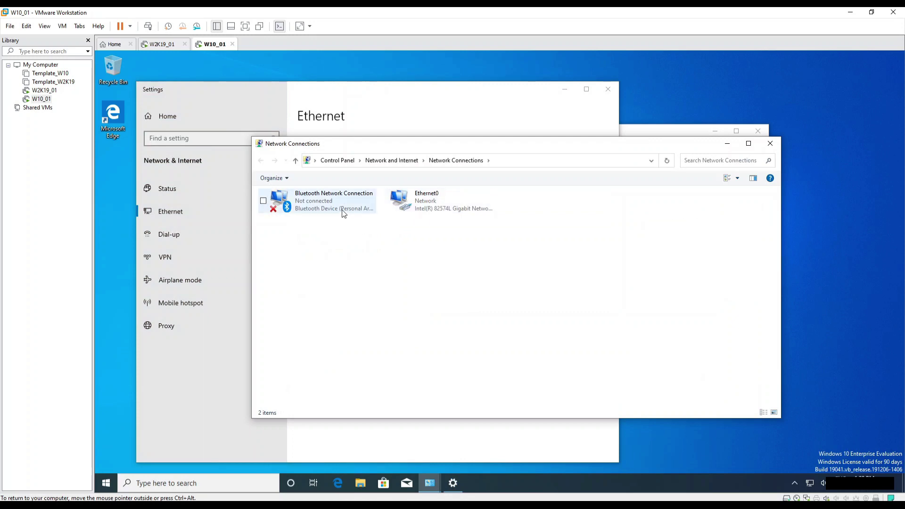
{"action": "left_click", "coordinate": [432, 204]}
{"action": "right_click", "coordinate": [432, 203]}
{"action": "left_click", "coordinate": [419, 292]}
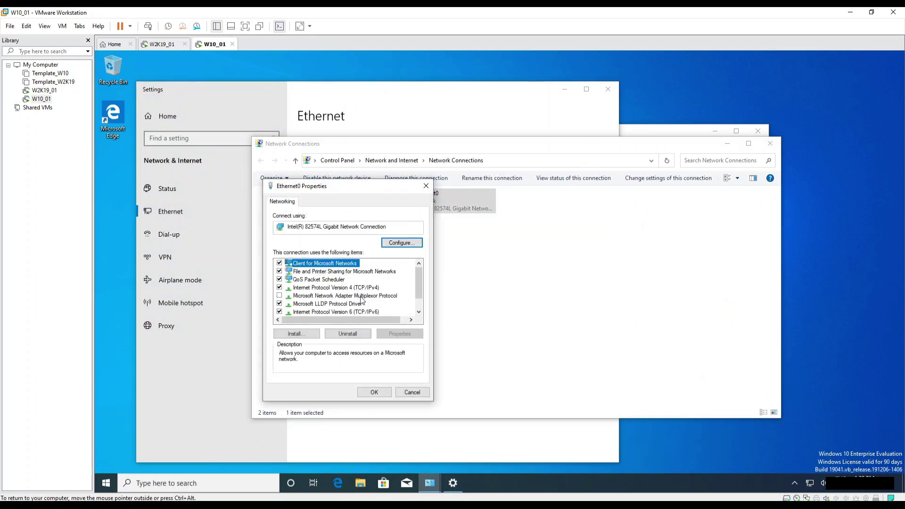
Set Ethernet0's IPv4 preferred DNS server to 10.139.0.10 and close the network windows.
{"action": "left_click", "coordinate": [349, 287]}
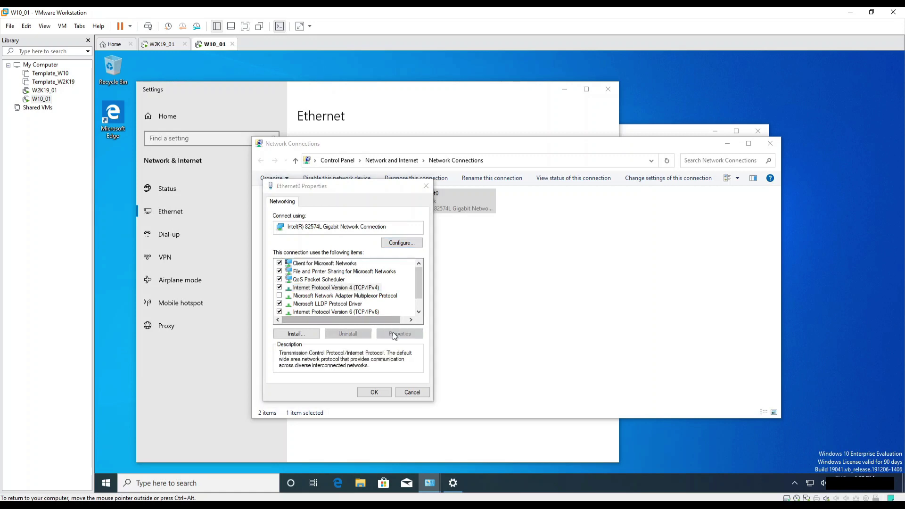
{"action": "left_click", "coordinate": [392, 332]}
{"action": "left_click", "coordinate": [335, 355]}
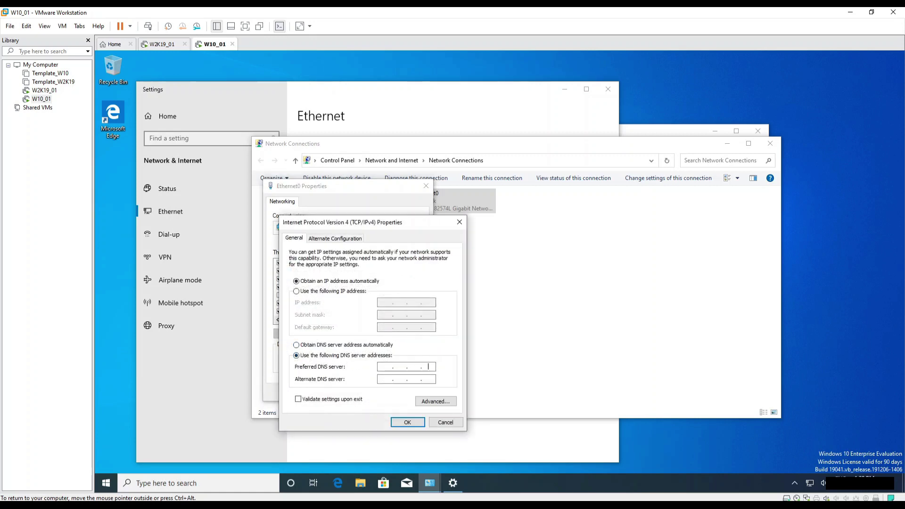
{"action": "type", "text": "10 . 1"}
{"action": "left_click", "coordinate": [406, 423]}
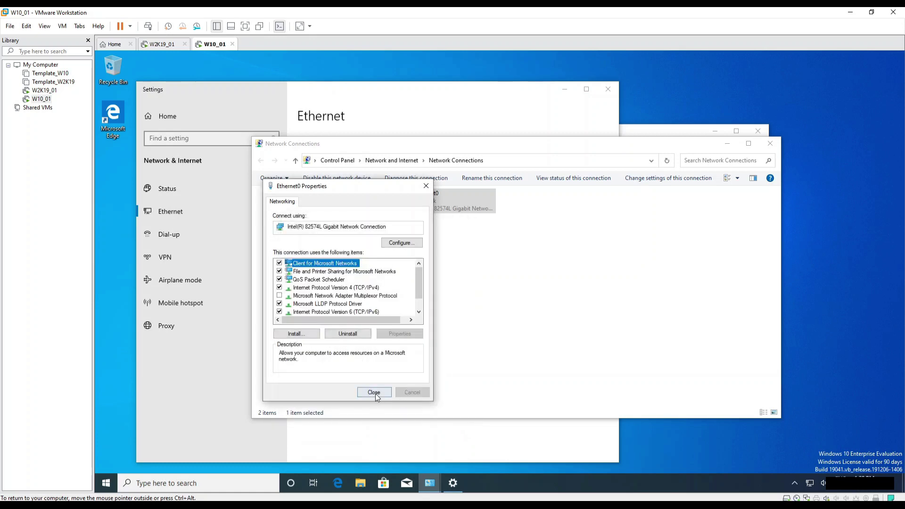
{"action": "left_click", "coordinate": [375, 394]}
{"action": "left_click", "coordinate": [770, 143]}
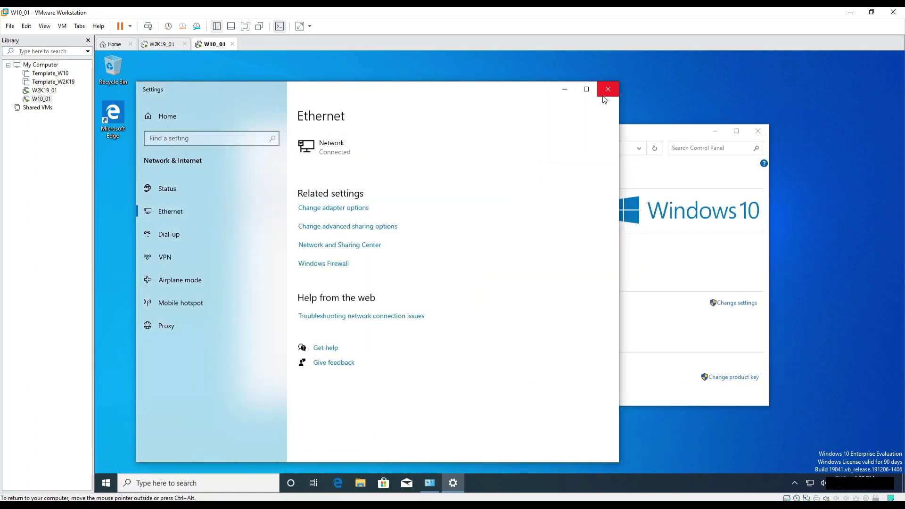
{"action": "left_click", "coordinate": [608, 89]}
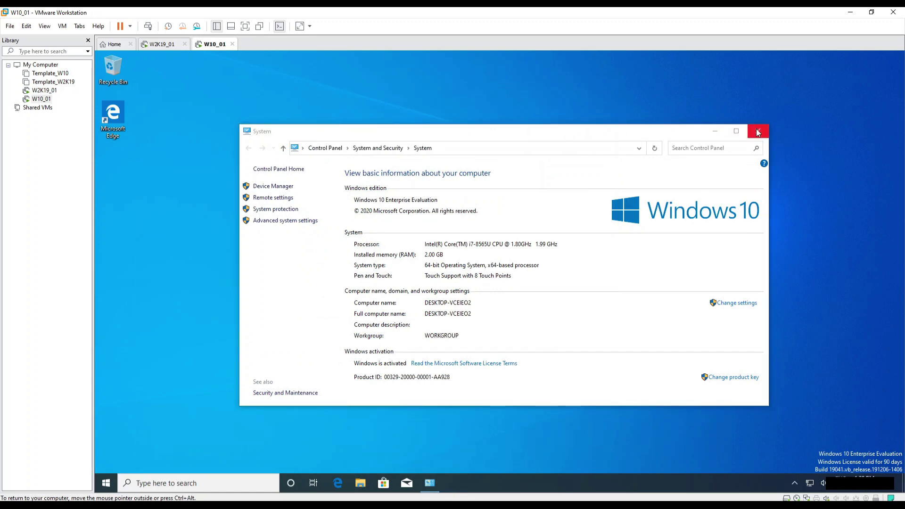
Ping michelevese.corp again, getting replies from 10.139.0.10, then search for This PC.
{"action": "left_click", "coordinate": [757, 130]}
{"action": "key", "text": "super"}
{"action": "type", "text": "cmd"}
{"action": "key", "text": "Return"}
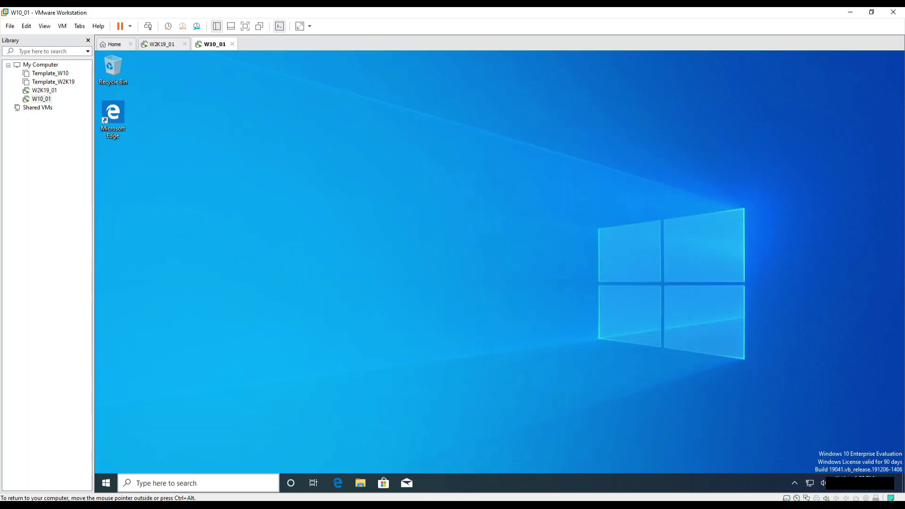
{"action": "type", "text": "ping"}
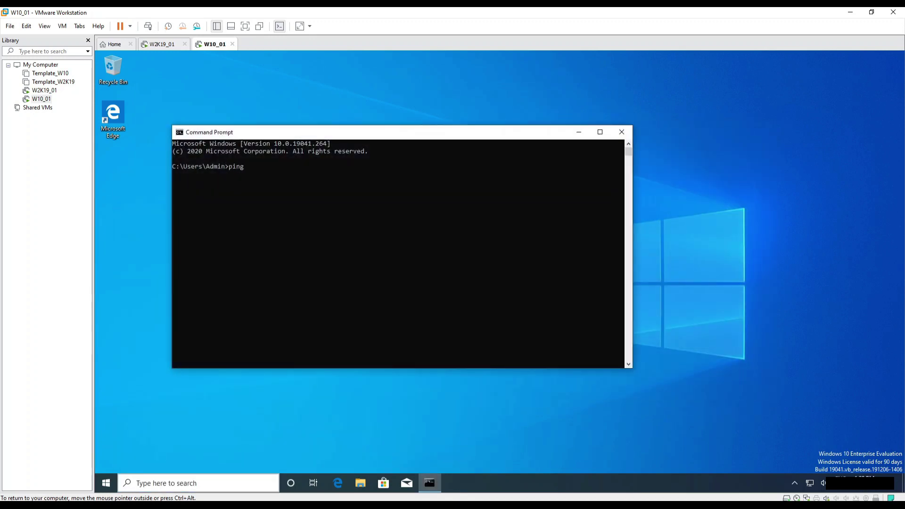
{"action": "type", "text": " michelevese.corp"}
{"action": "key", "text": "Return"}
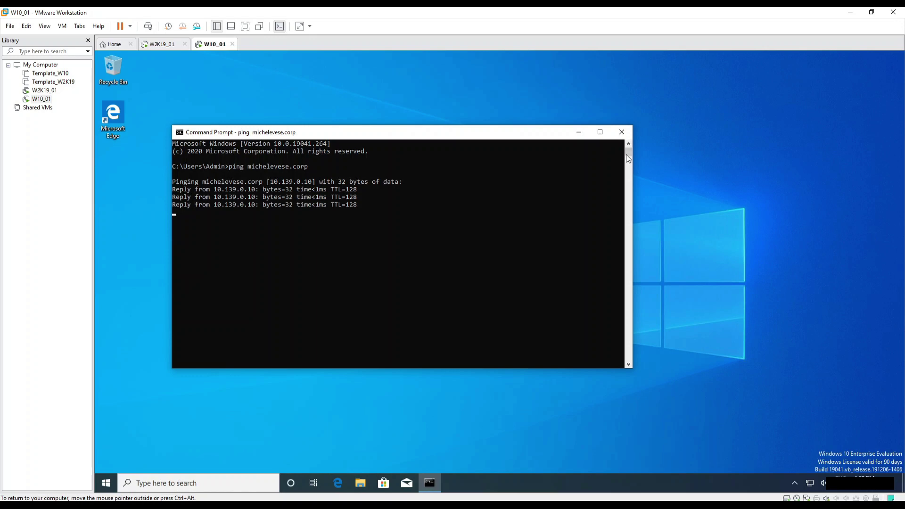
{"action": "left_click", "coordinate": [623, 133]}
{"action": "left_click", "coordinate": [109, 488]}
{"action": "type", "text": "pc"}
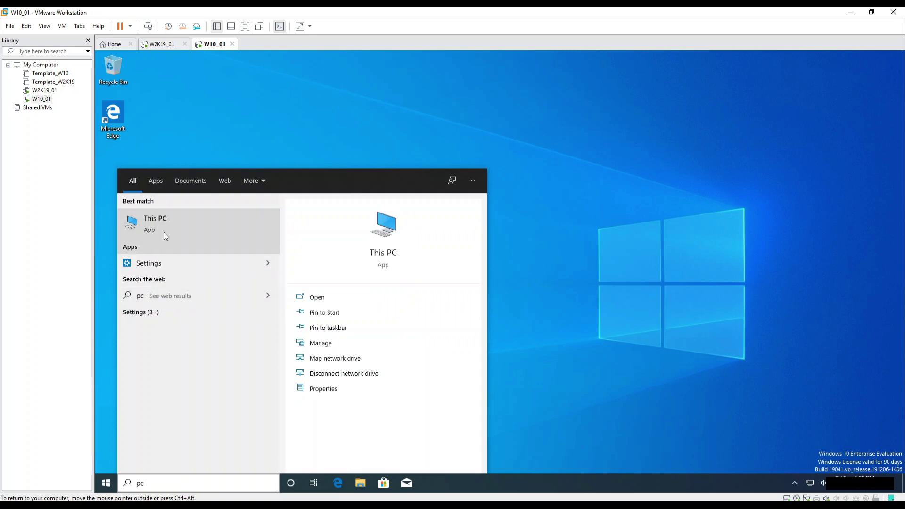
Rename the computer W10_01 and make it a member of domain michelevese.corp, accepting the name warning.
{"action": "right_click", "coordinate": [162, 225]}
{"action": "left_click", "coordinate": [194, 308]}
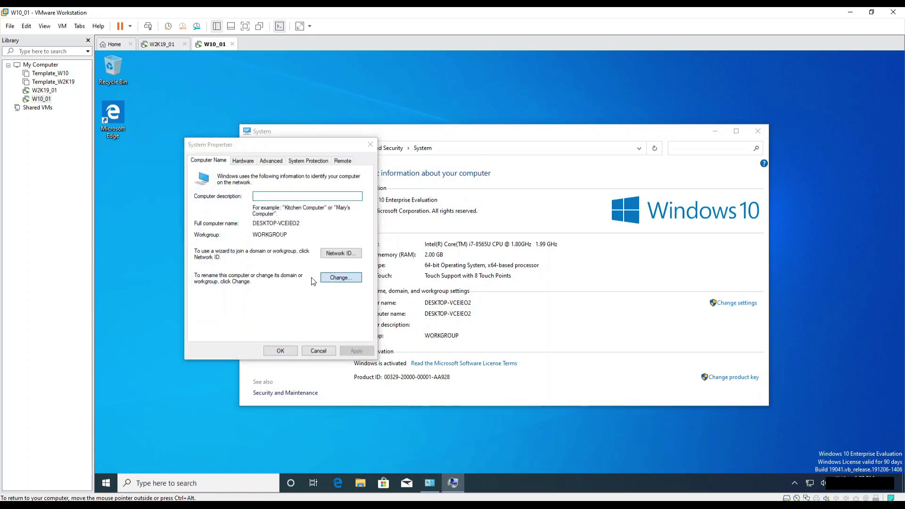
{"action": "left_click", "coordinate": [336, 277]}
{"action": "left_click", "coordinate": [203, 273]}
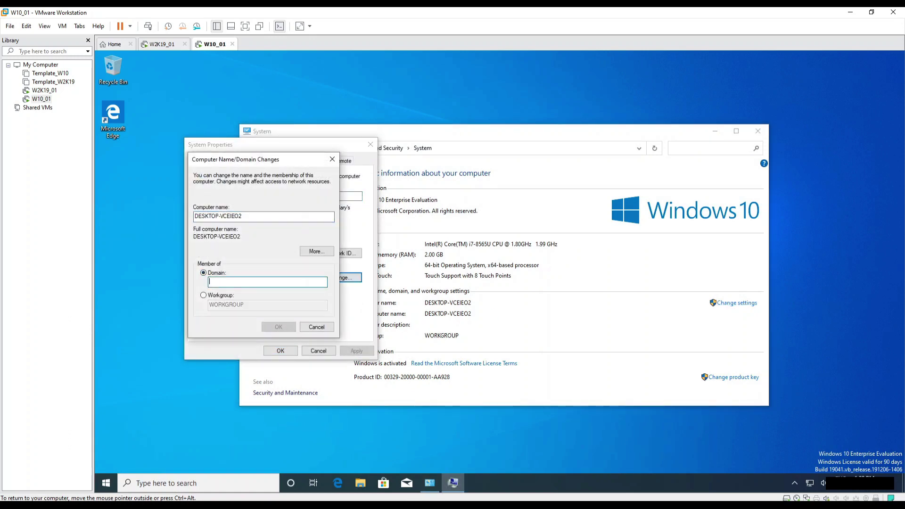
{"action": "key", "text": "alt+c"}
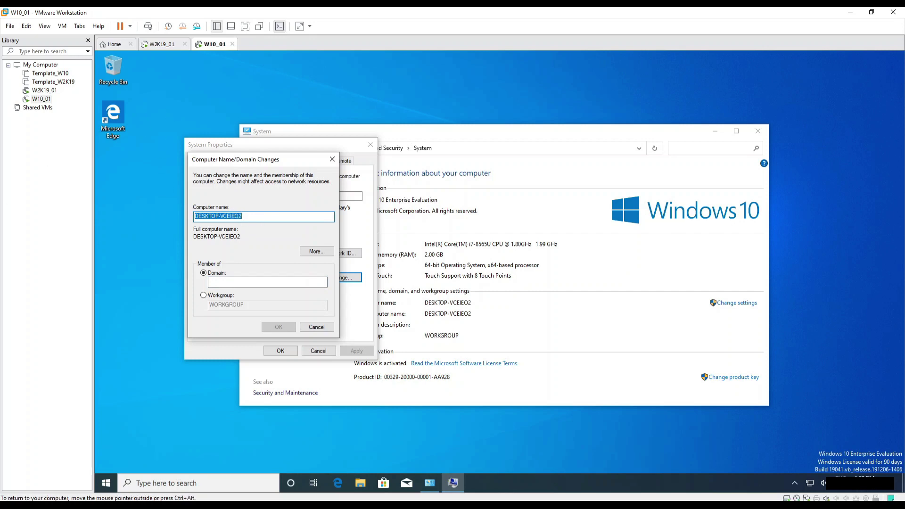
{"action": "left_click", "coordinate": [259, 217]}
{"action": "type", "text": "W10_01"}
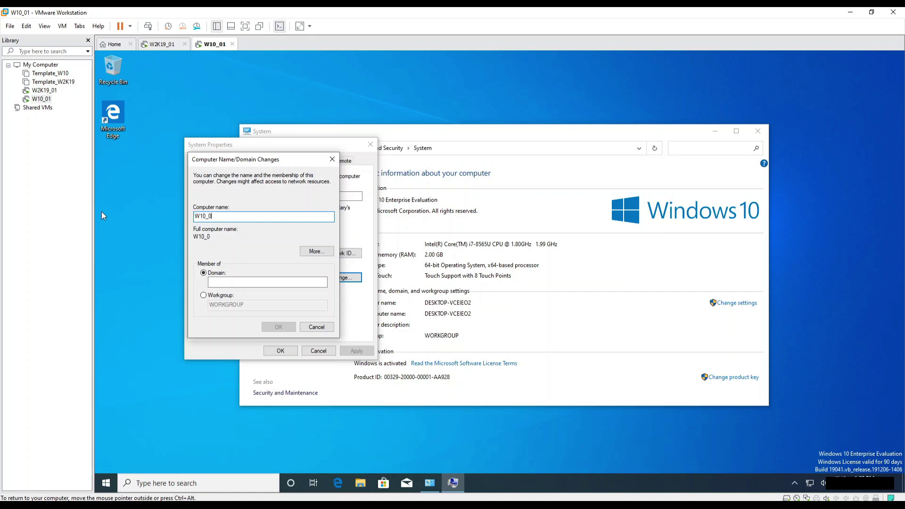
{"action": "key", "text": "Tab"}
{"action": "key", "text": "Tab"}
{"action": "key", "text": "Tab"}
{"action": "type", "text": "micheleve"}
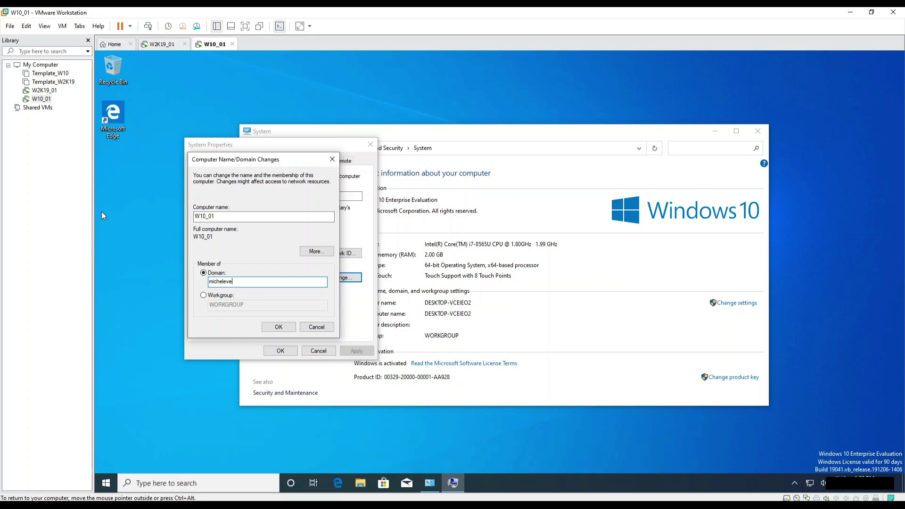
{"action": "type", "text": "se.corp"}
{"action": "key", "text": "Return"}
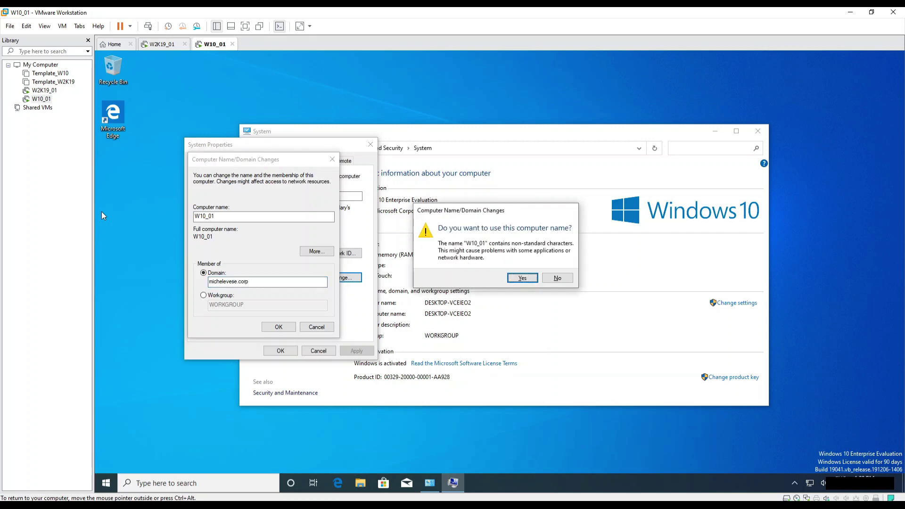
{"action": "key", "text": "Return"}
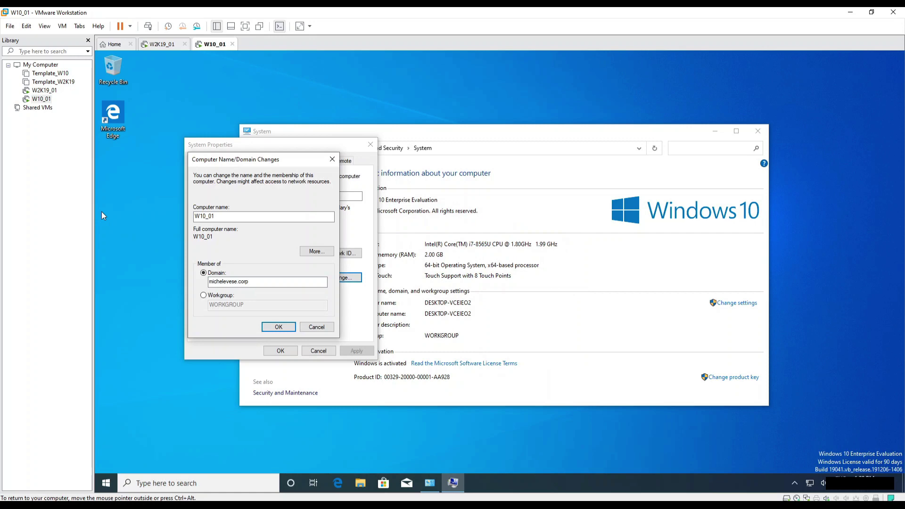
Confirm the domain join with the user01 account credentials.
{"action": "left_click", "coordinate": [280, 324]}
{"action": "type", "text": "us"}
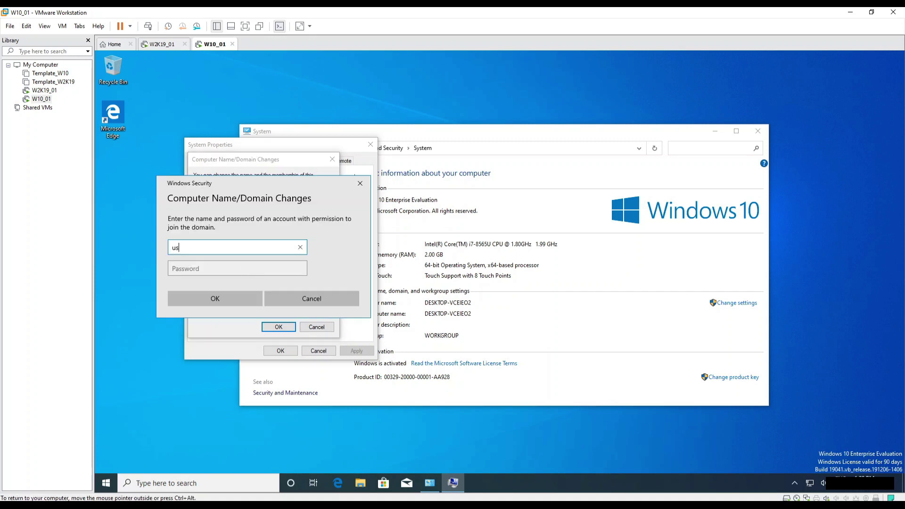
{"action": "type", "text": "er01"}
{"action": "key", "text": "Tab"}
{"action": "type", "text": "Pa$$w0rd"}
{"action": "key", "text": "Return"}
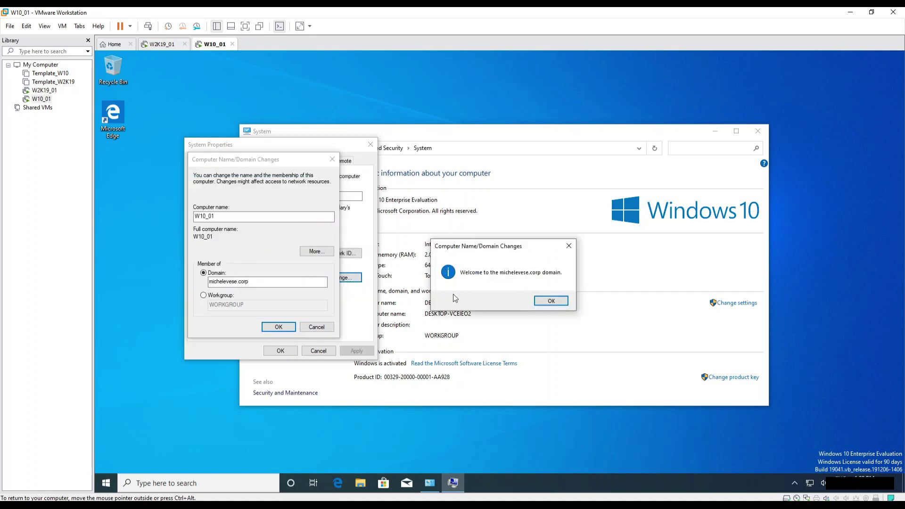
Acknowledge the welcome and restart messages, close System Properties, and restart now.
{"action": "left_click", "coordinate": [551, 301]}
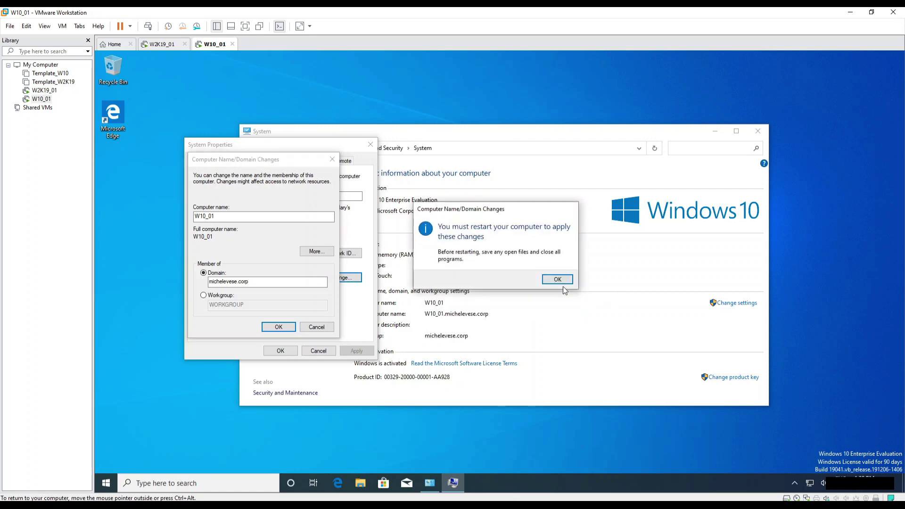
{"action": "left_click", "coordinate": [558, 280]}
{"action": "left_click", "coordinate": [291, 353]}
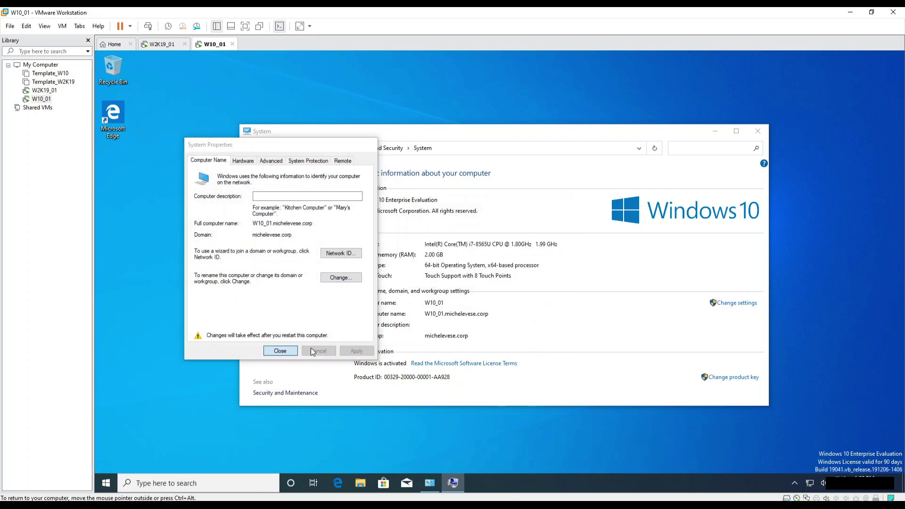
{"action": "left_click", "coordinate": [511, 278]}
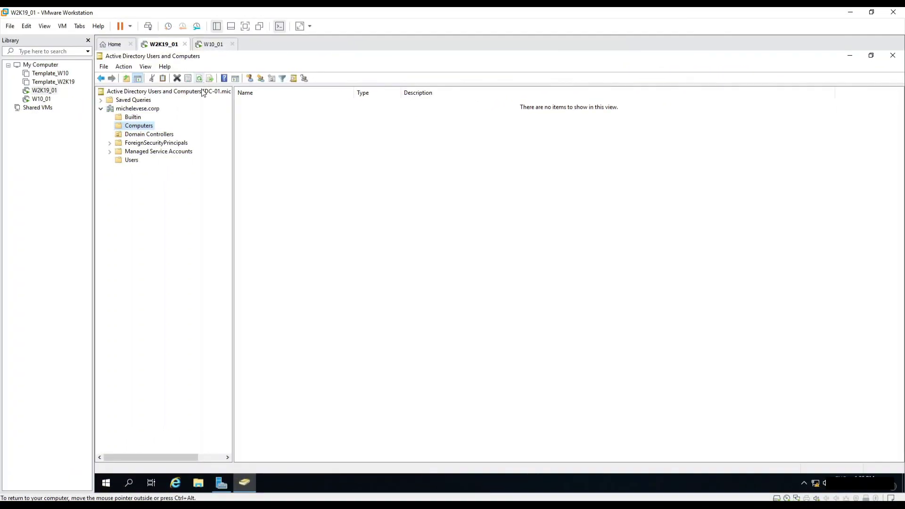
Refresh the Computers container and confirm that W10_01 now appears in it.
{"action": "right_click", "coordinate": [144, 126]}
{"action": "left_click", "coordinate": [177, 196]}
{"action": "left_click", "coordinate": [255, 105]}
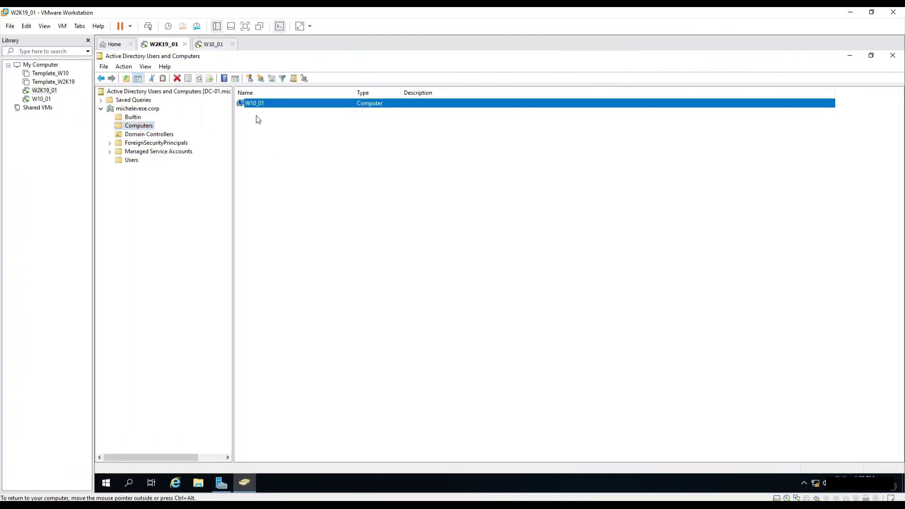
{"action": "left_click", "coordinate": [316, 160]}
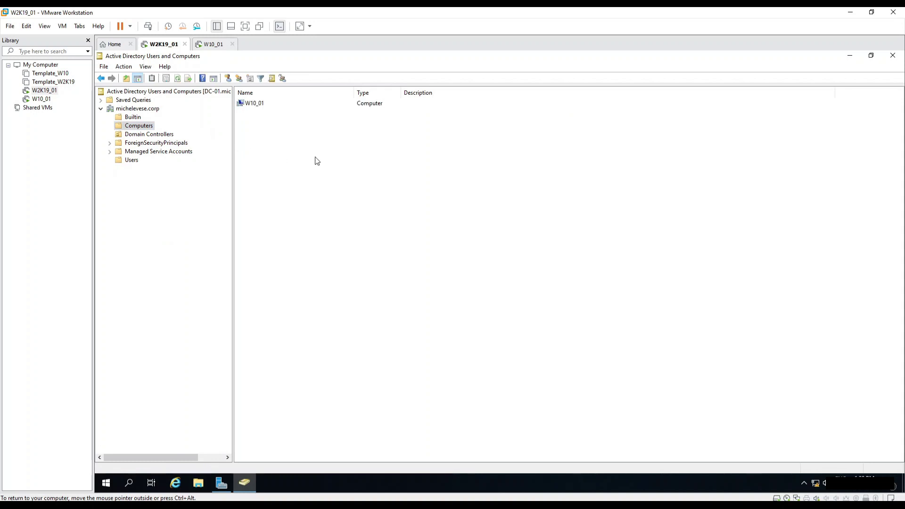
Check that User 01's Member Of tab lists Domain Users and group01, then close without changes.
{"action": "left_click", "coordinate": [128, 163]}
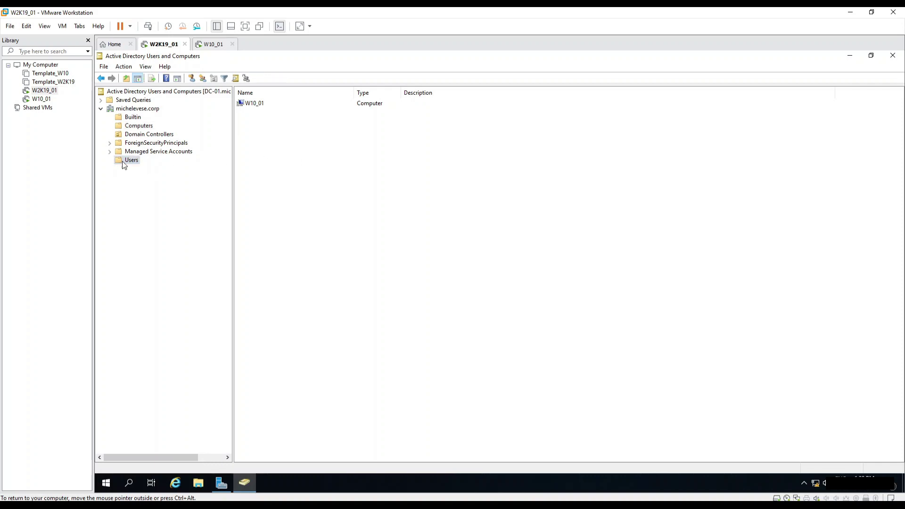
{"action": "double_click", "coordinate": [264, 304]}
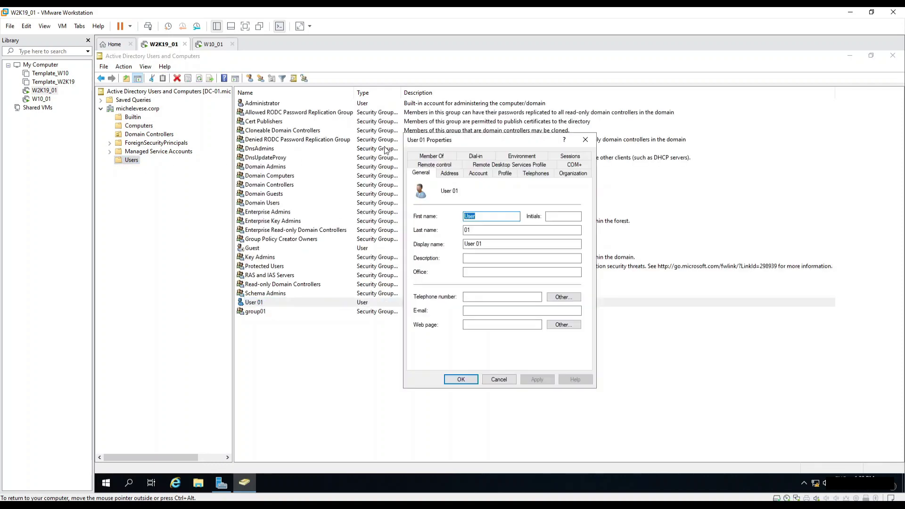
{"action": "left_click", "coordinate": [433, 158]}
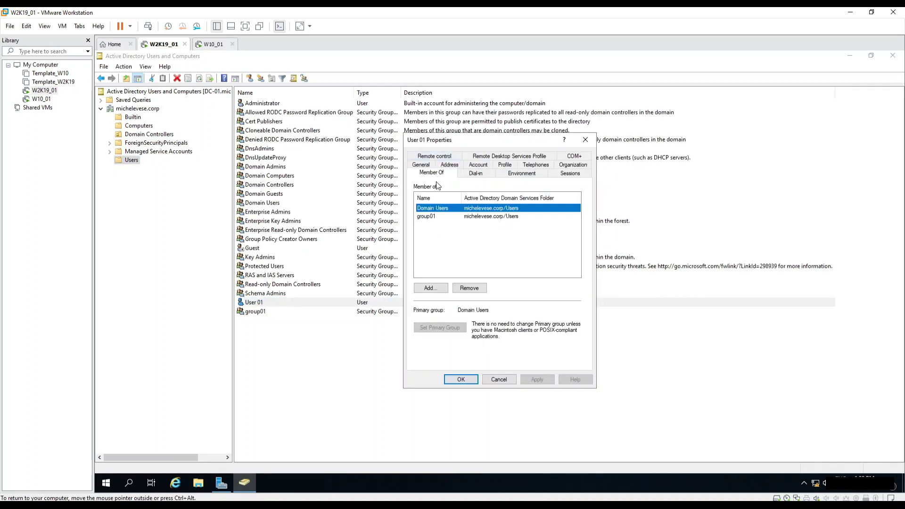
{"action": "left_click", "coordinate": [427, 217]}
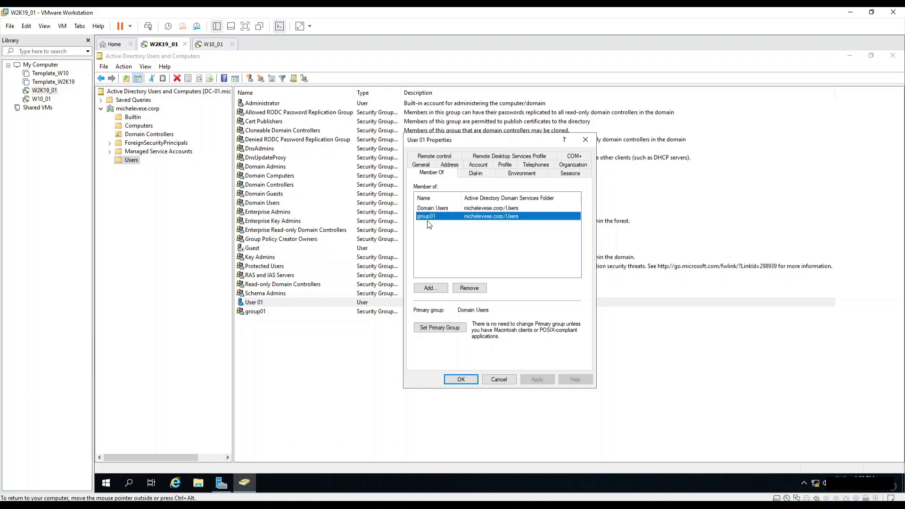
{"action": "left_click", "coordinate": [512, 380]}
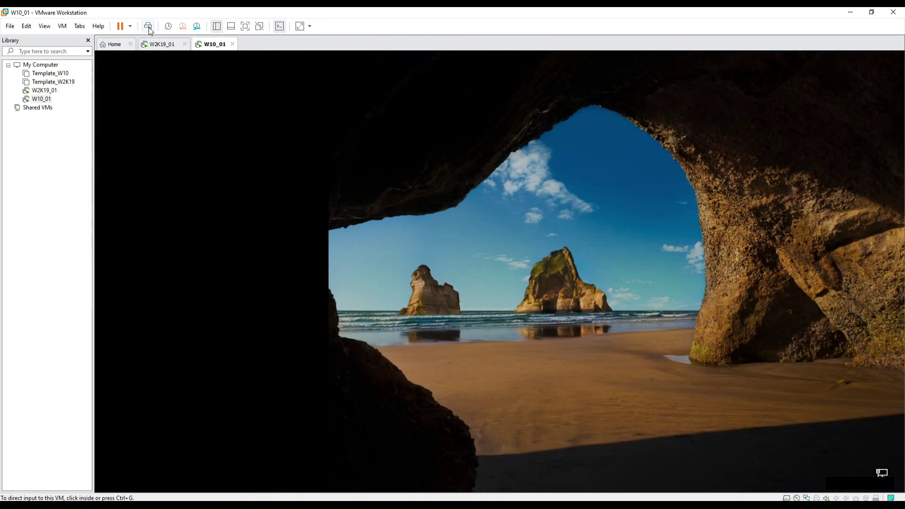
Sign in to W10_01 as Other user with the michelevese domain account for User 01 and its password.
{"action": "left_click", "coordinate": [378, 269]}
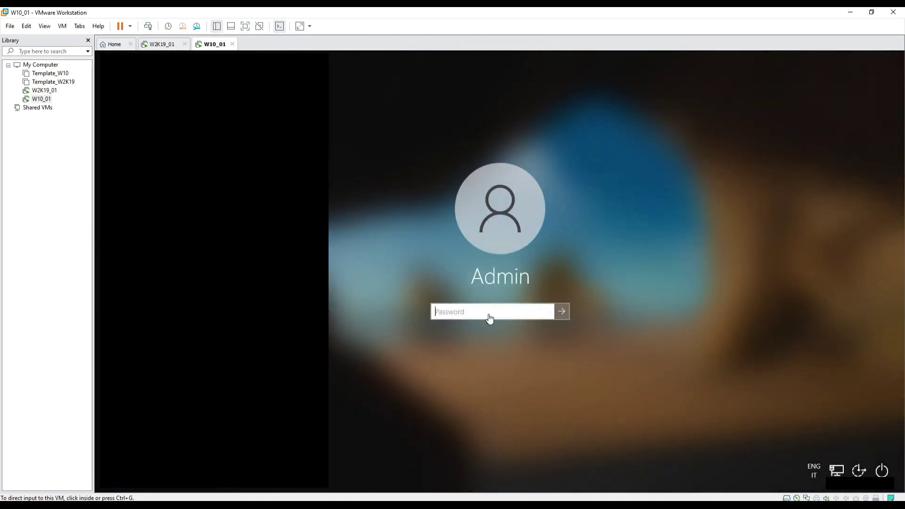
{"action": "left_click", "coordinate": [492, 312]}
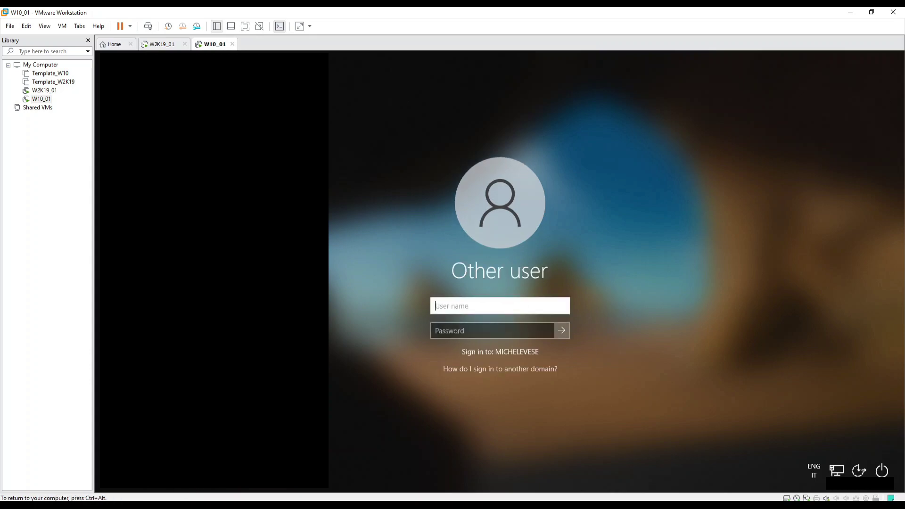
{"action": "type", "text": "michelevese\\user01"}
{"action": "key", "text": "Tab"}
{"action": "type", "text": "••"}
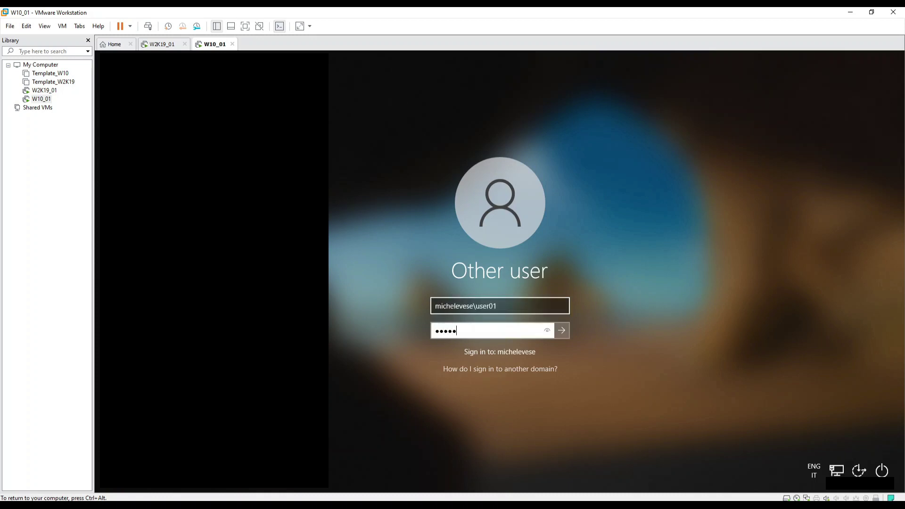
{"action": "key", "text": "Return"}
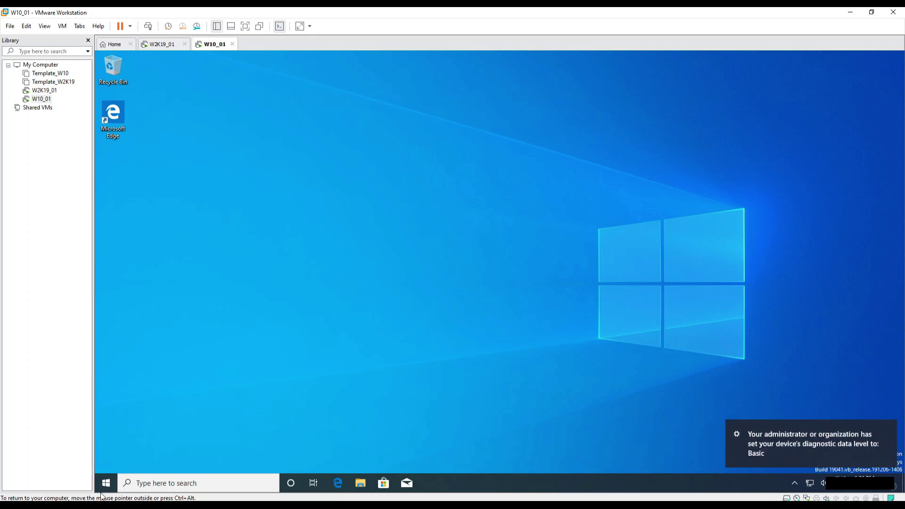
Browse \\michelevese.corp\ to SYSVOL > michelevese.corp, showing the Policies and scripts folders.
{"action": "left_click", "coordinate": [152, 484]}
{"action": "type", "text": "\\michelevese.corp\\"}
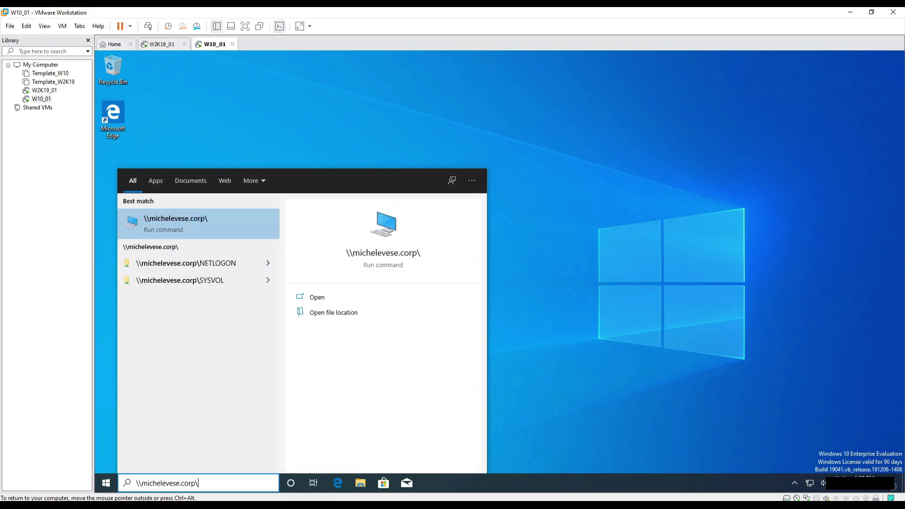
{"action": "key", "text": "Return"}
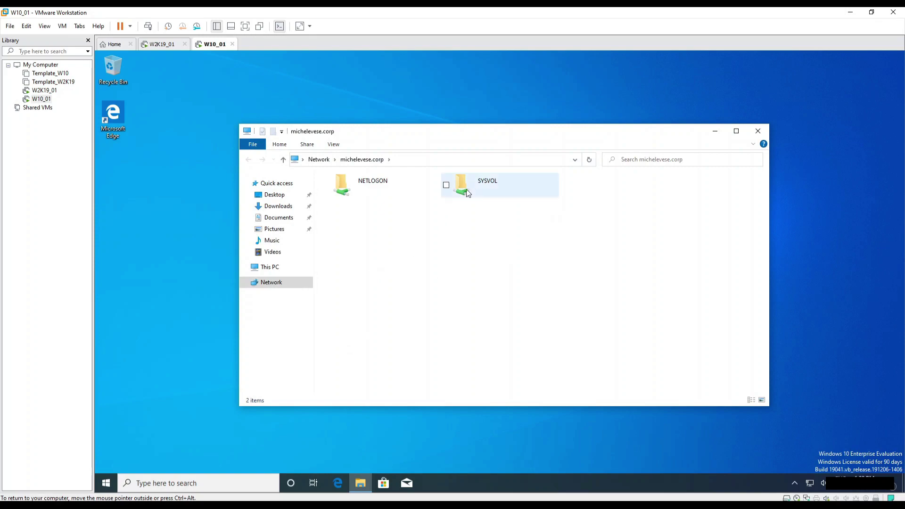
{"action": "double_click", "coordinate": [467, 183]}
{"action": "double_click", "coordinate": [426, 190]}
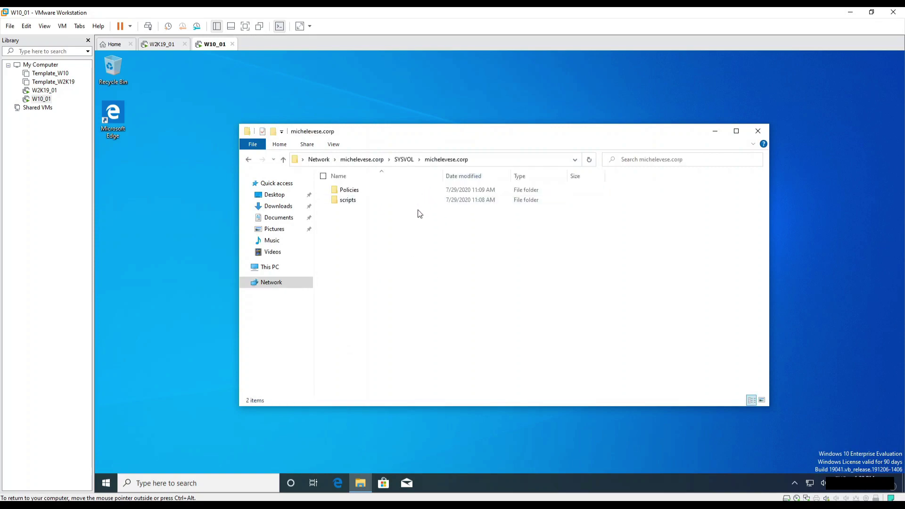